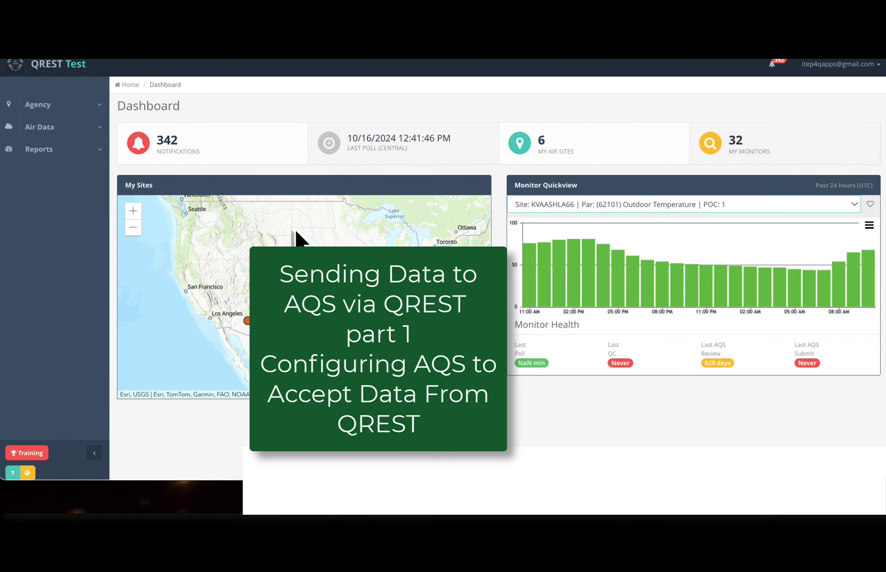
Step: Open the AQS submissions list under air data and set the organization to ITEP
click(81, 131)
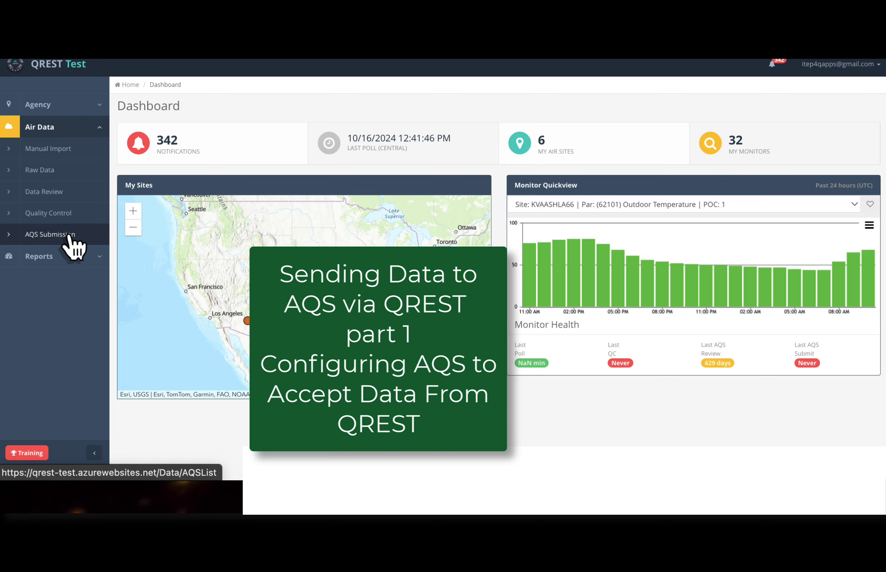
click(72, 237)
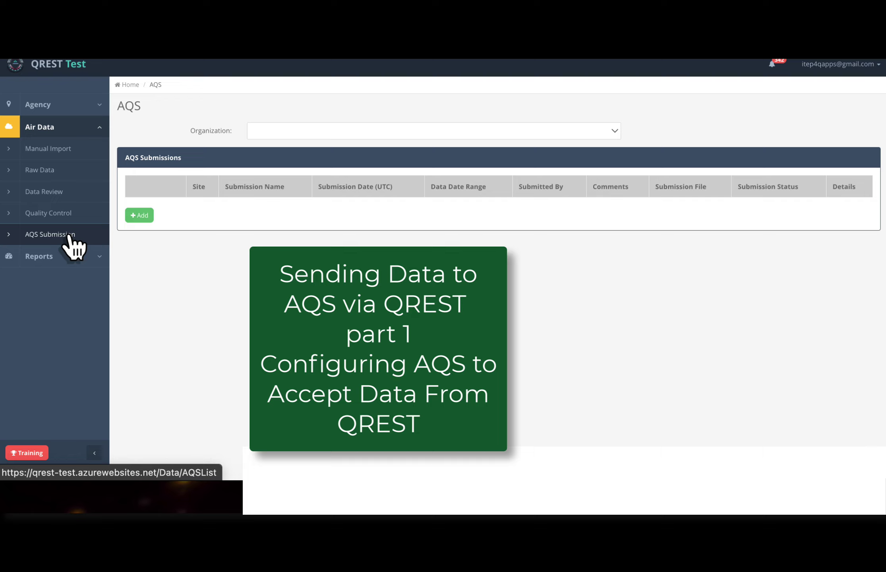
click(613, 133)
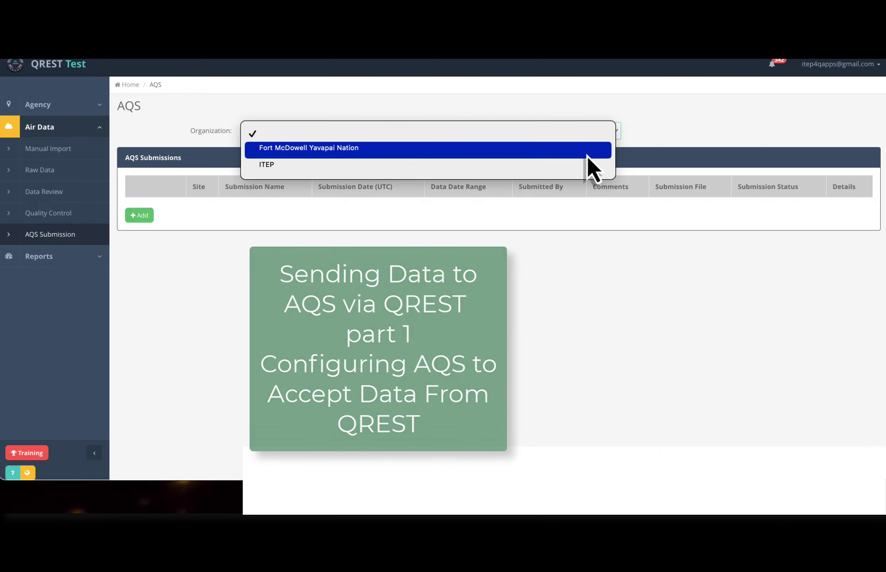
click(587, 166)
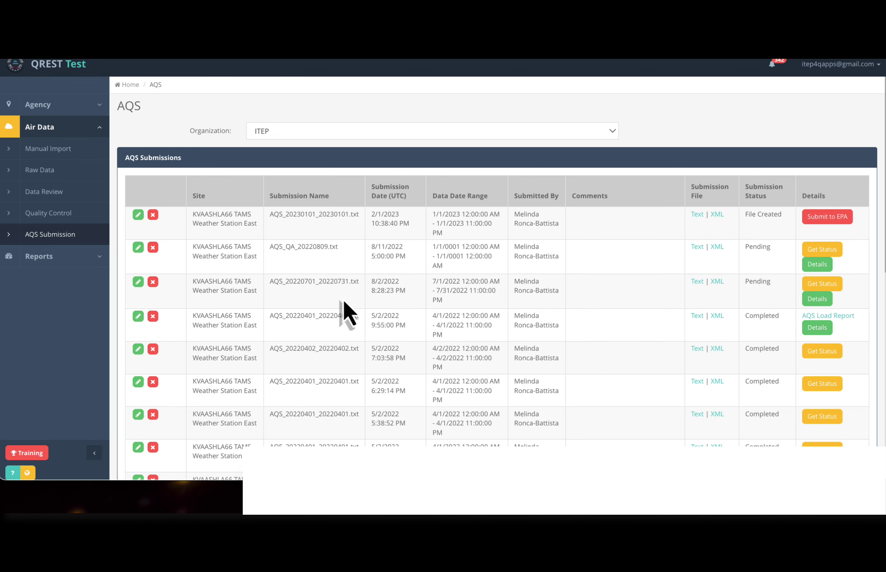
Step: Look through the existing ITEP submissions and start adding a new AQS submission
scroll(475, 346, down, 3)
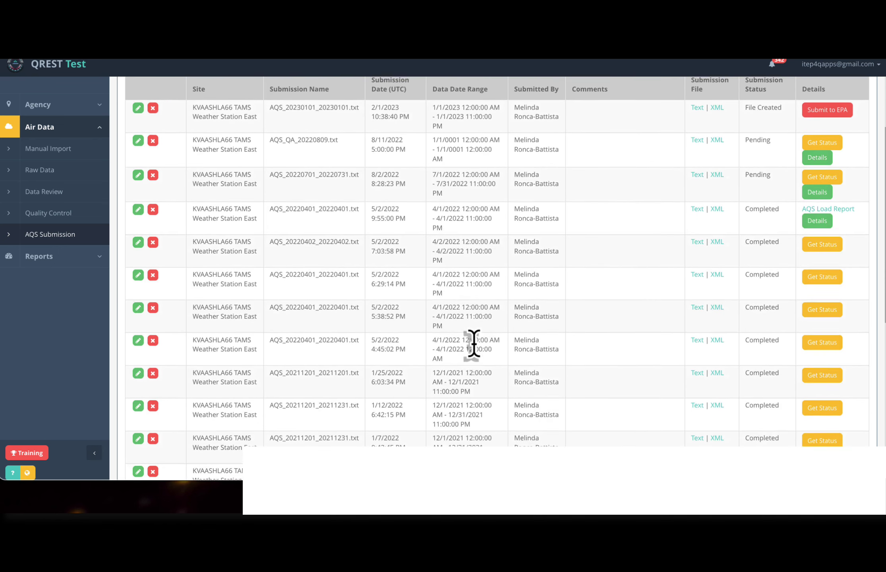
scroll(474, 346, down, 9)
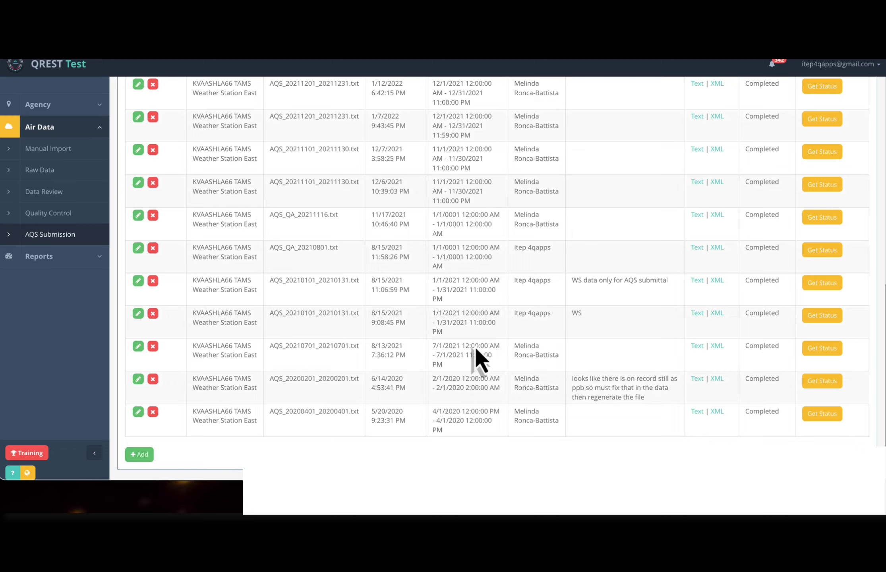
scroll(474, 346, up, 12)
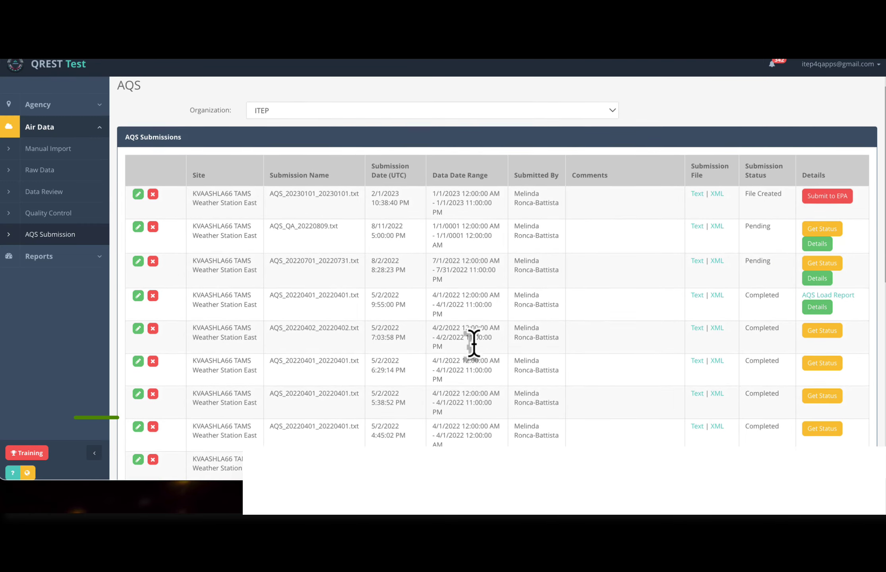
scroll(474, 346, down, 12)
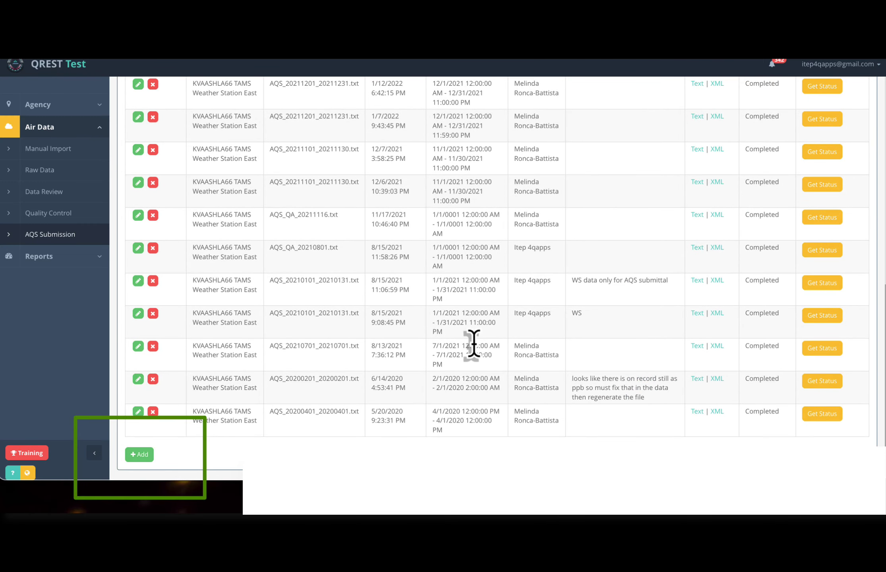
click(142, 457)
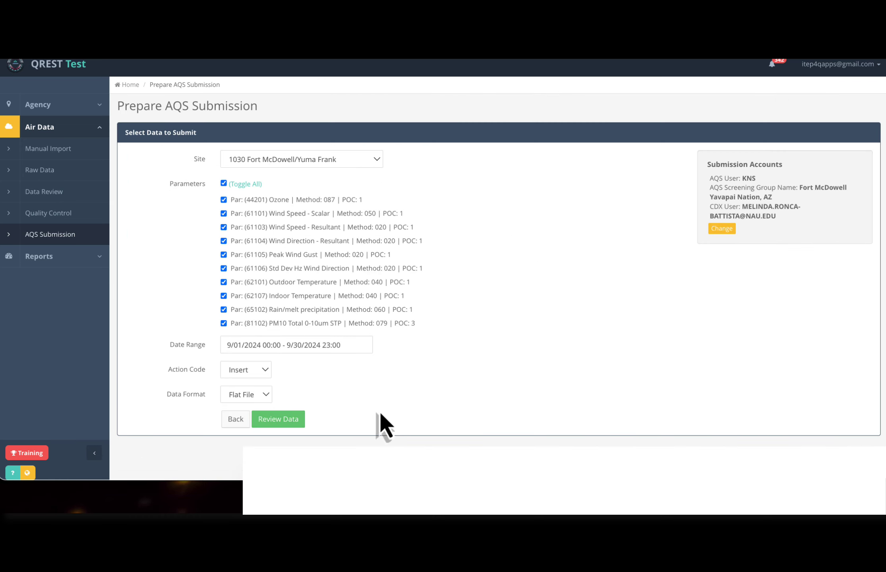
Step: Set the site to KVAASHLA66 TAMS Weather Station East, include only parameter (81102) PM10 Total 0-10um STP, and check the AQS user under Submission Accounts
click(377, 160)
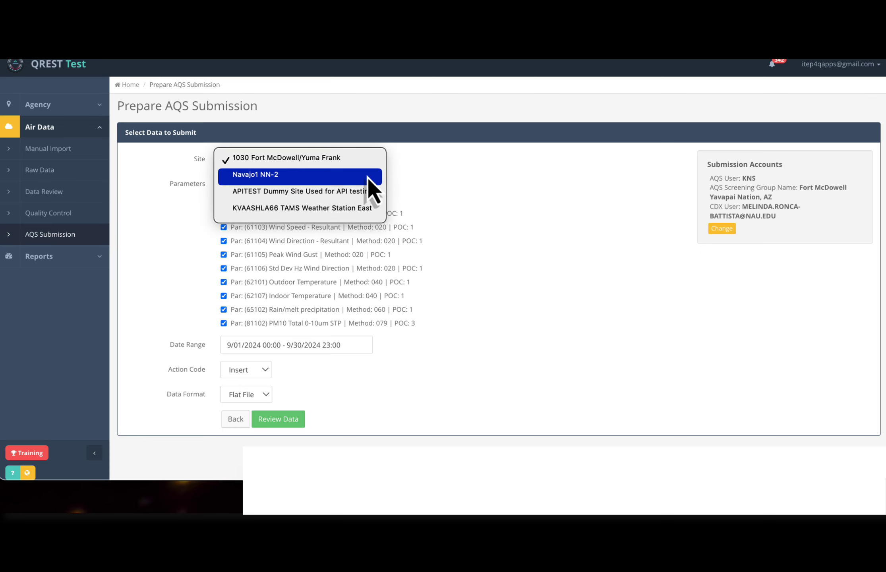
click(366, 208)
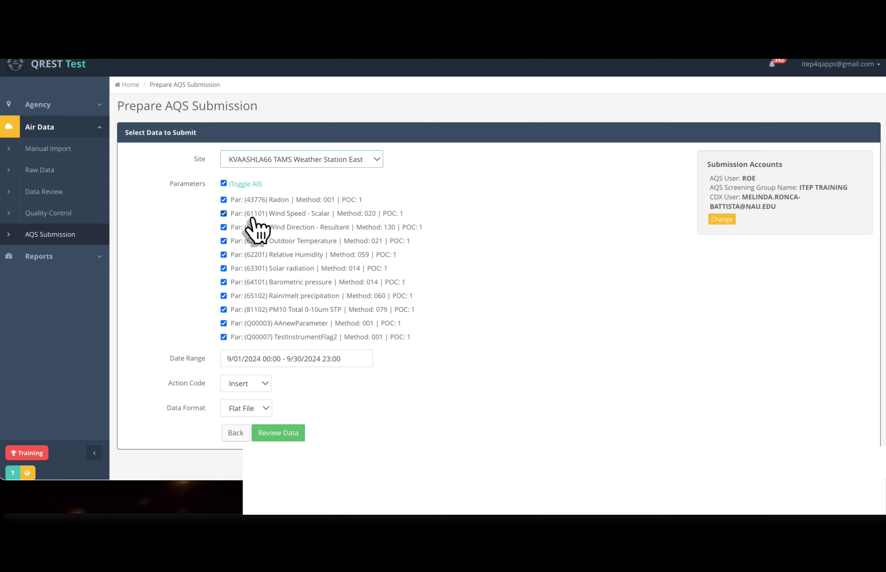
click(224, 184)
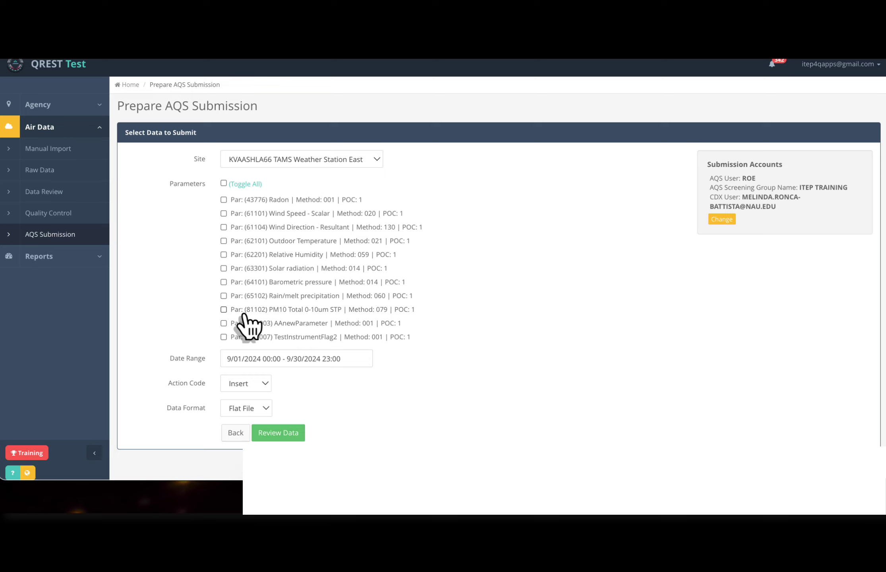
click(224, 310)
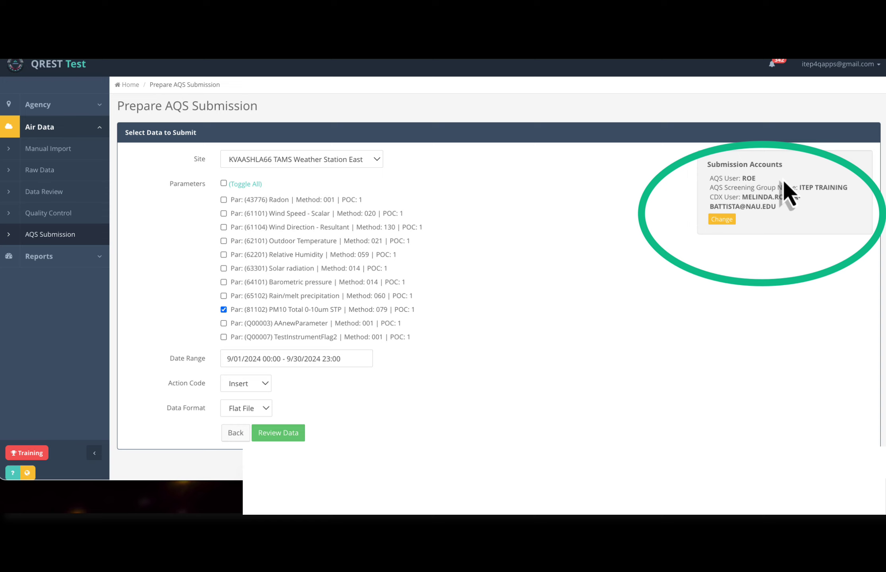
double_click(747, 178)
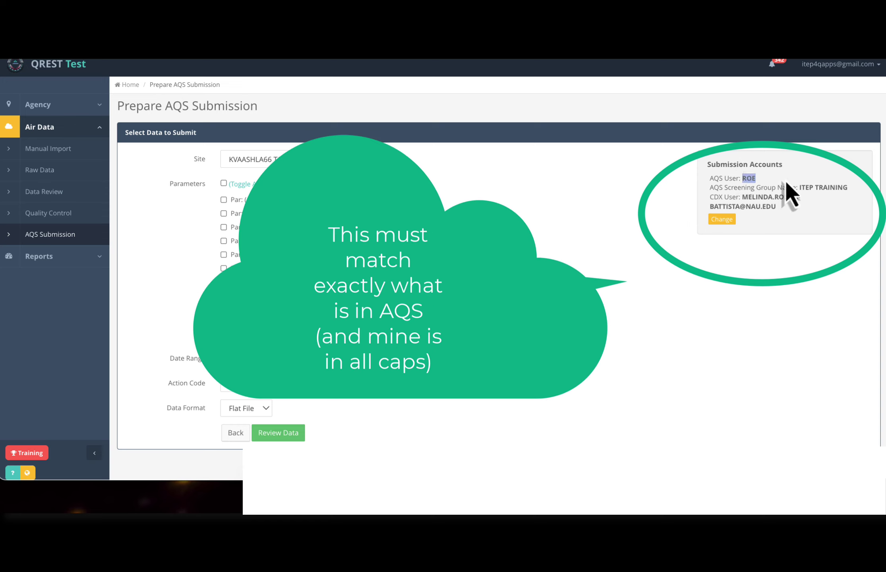
click(855, 196)
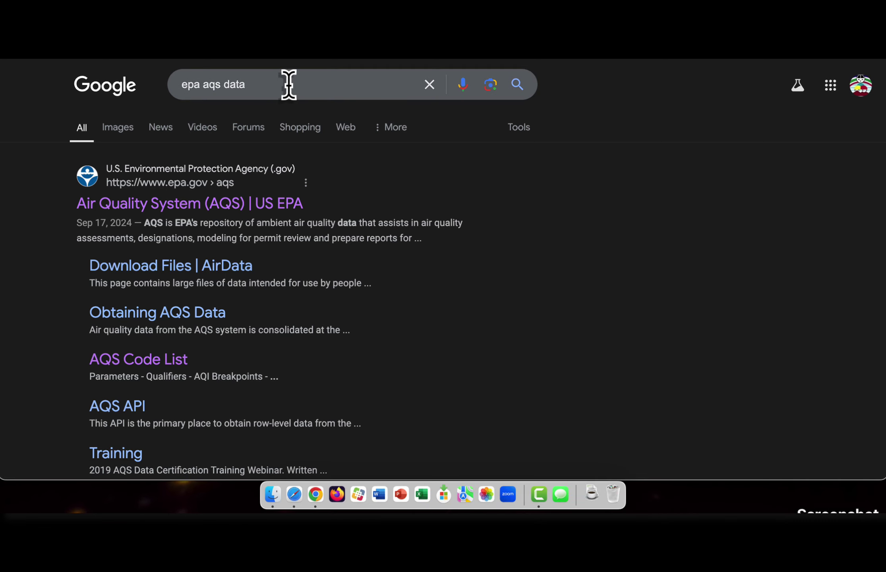
Step: Open EPA's Air Quality System (AQS) page from the "epa aqs data" search results and launch the AQS web application
click(289, 84)
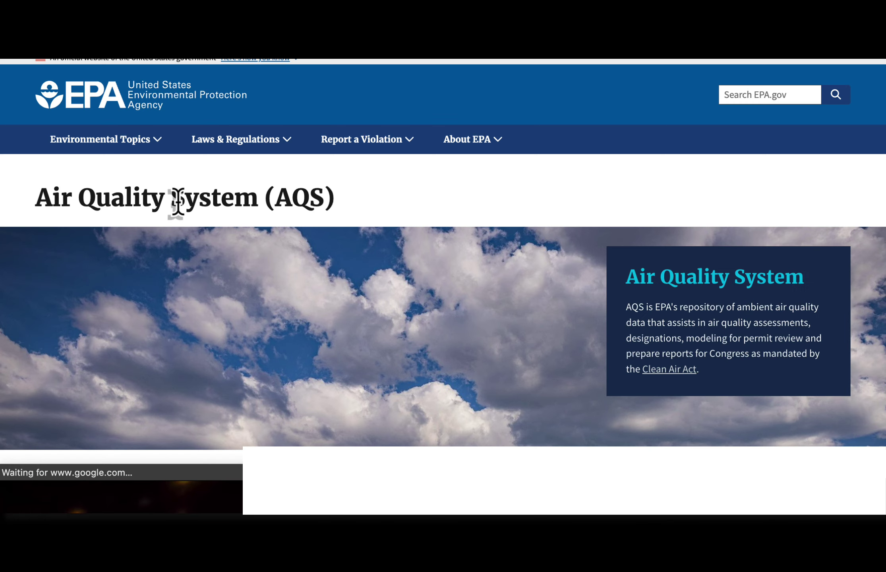
scroll(444, 342, down, 10)
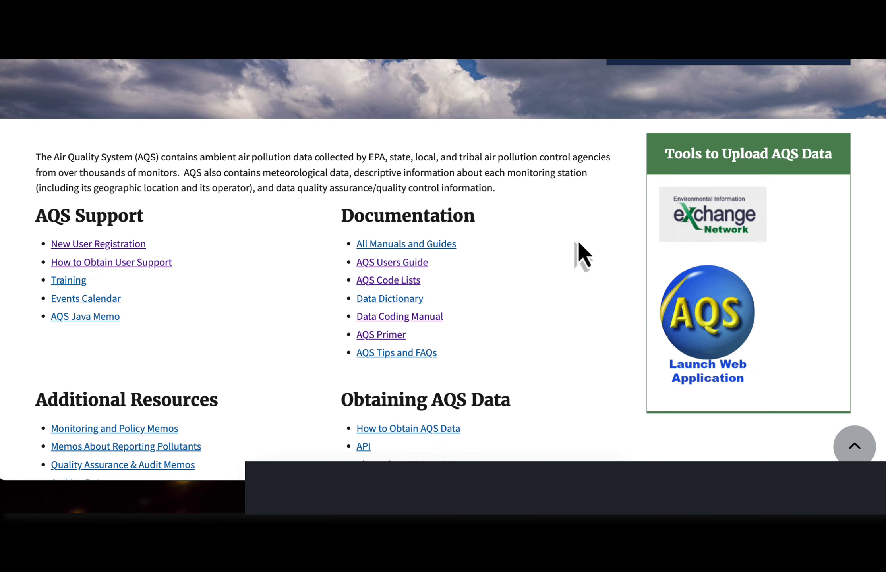
click(704, 328)
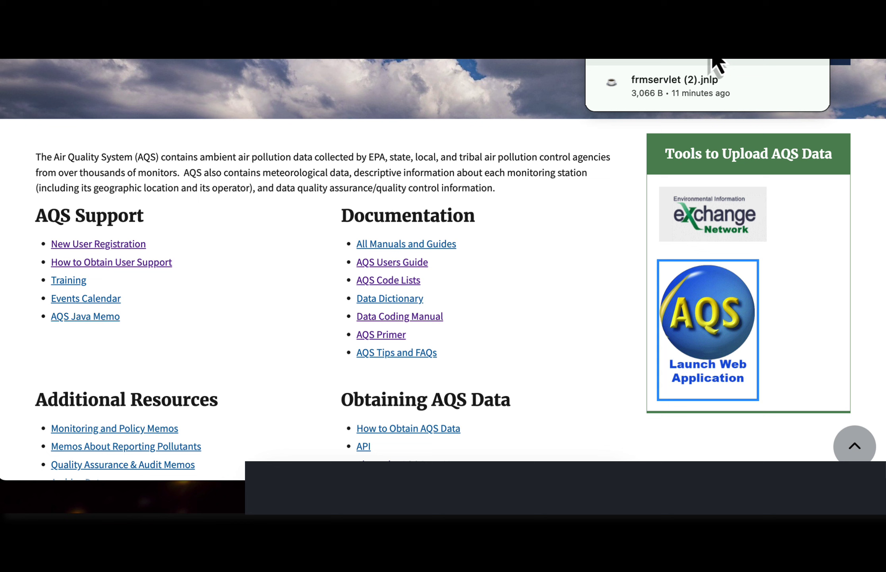
Step: Locate the downloaded frmservlet (4).jnlp in the Downloads folder and open it with JavaLauncher, allowing it despite the unverified developer
click(778, 65)
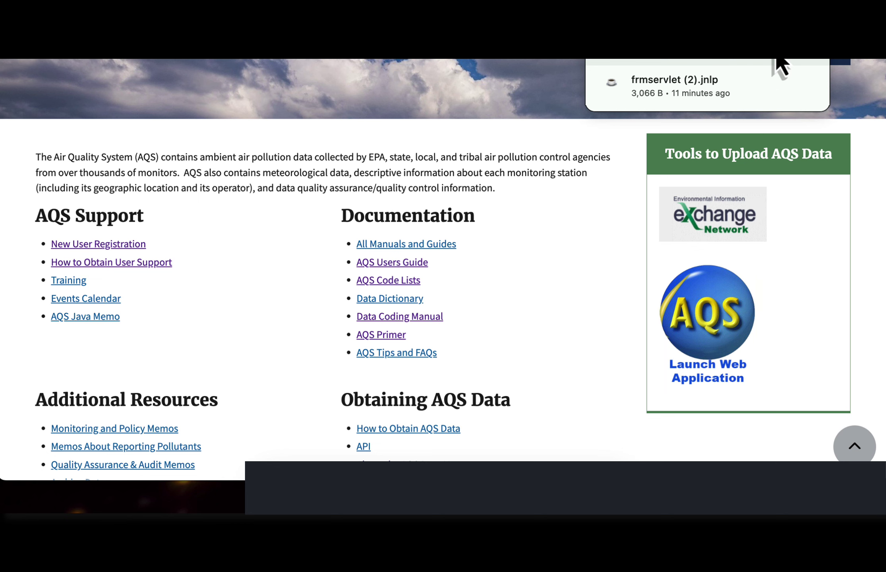
scroll(597, 186, right, 1)
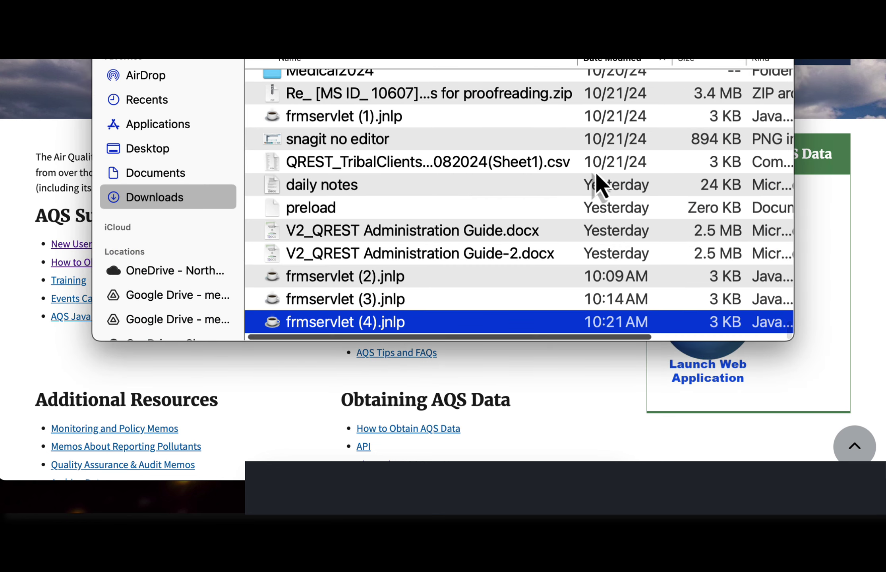
right_click(344, 337)
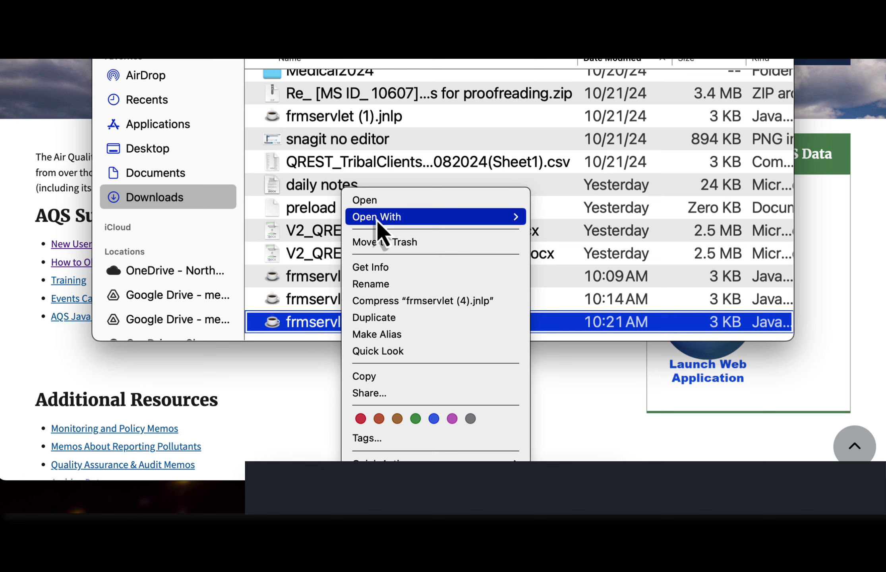
mouse_move(377, 219)
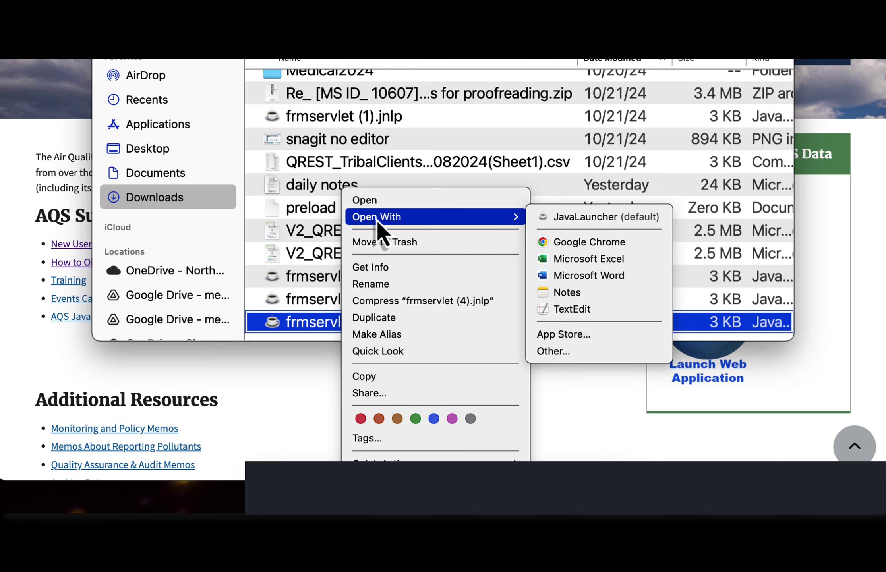
click(573, 217)
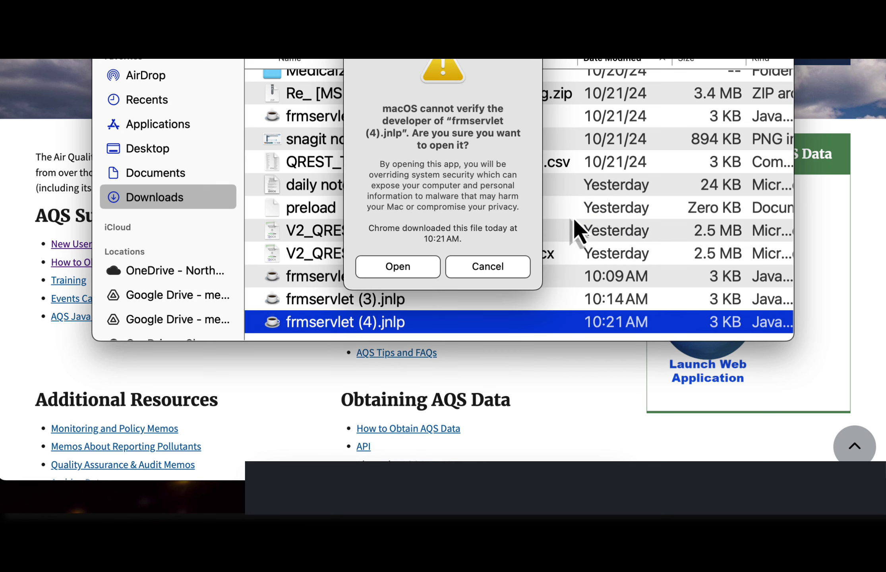
click(424, 272)
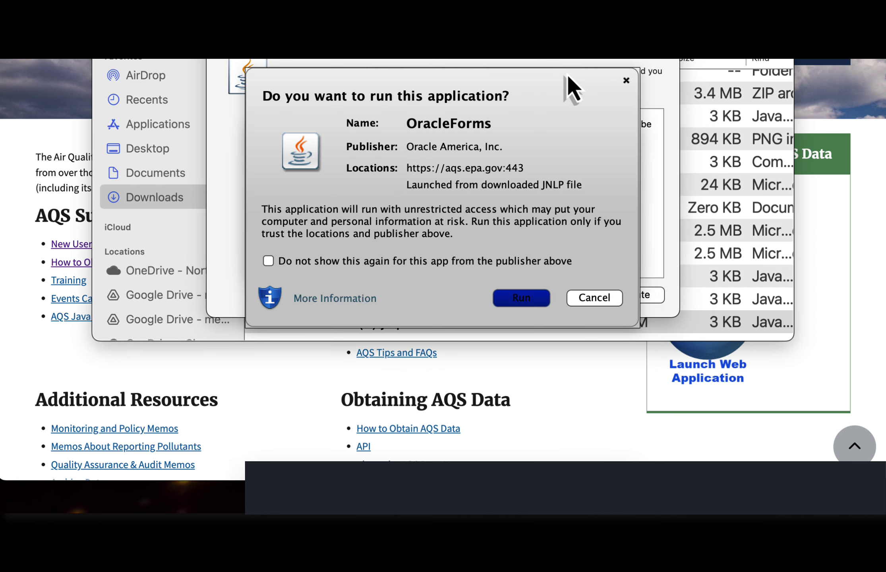
Step: Allow the OracleForms and EPAForms applications to run
drag(566, 75, 529, 35)
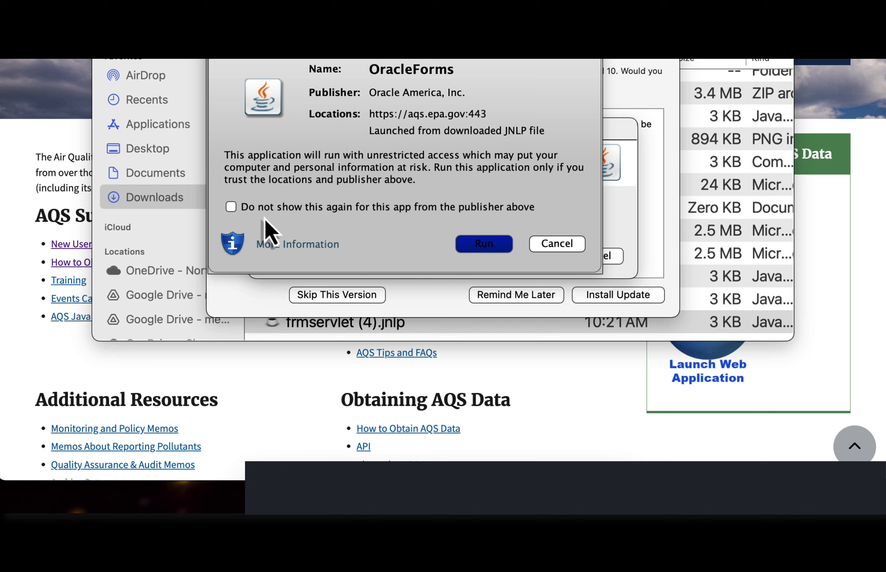
click(483, 247)
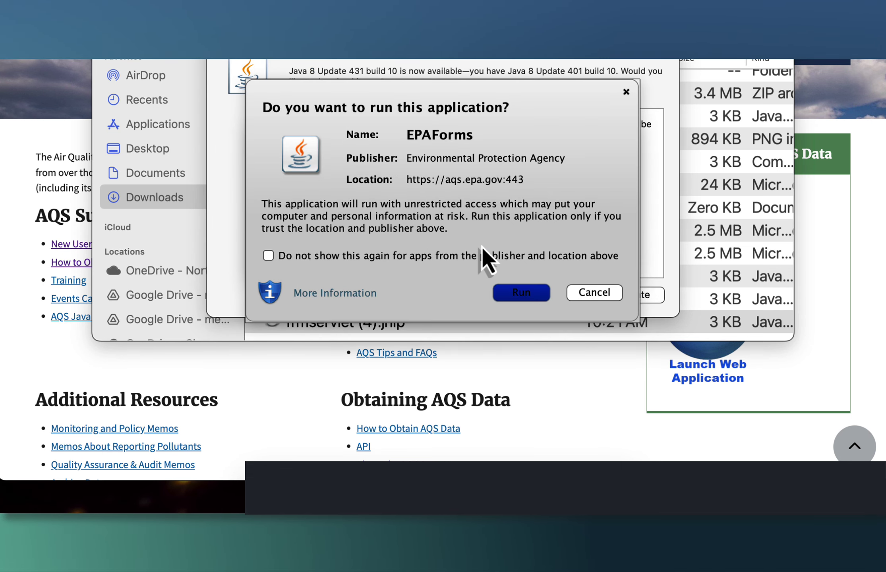
click(518, 293)
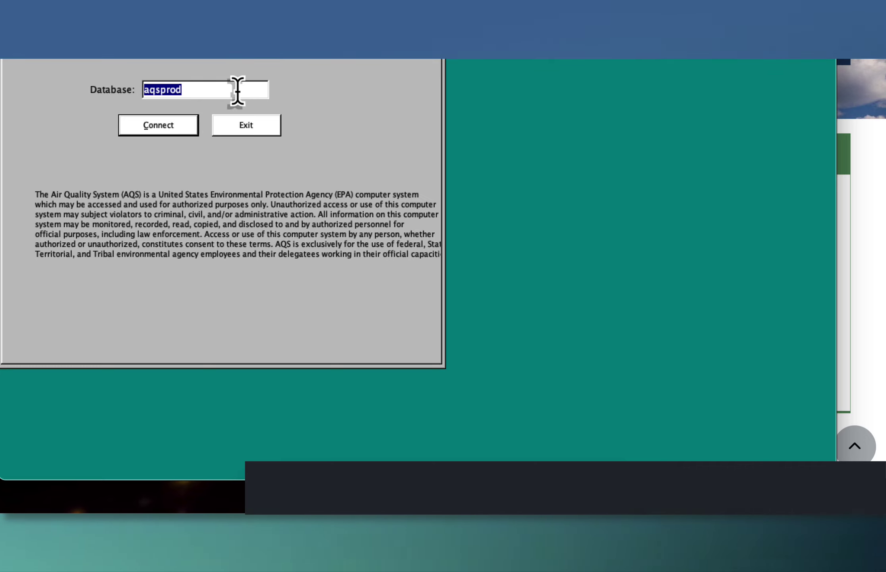
Step: Connect to the aqsprod database and log in with Login.gov, agreeing to EPA's terms of service
click(181, 128)
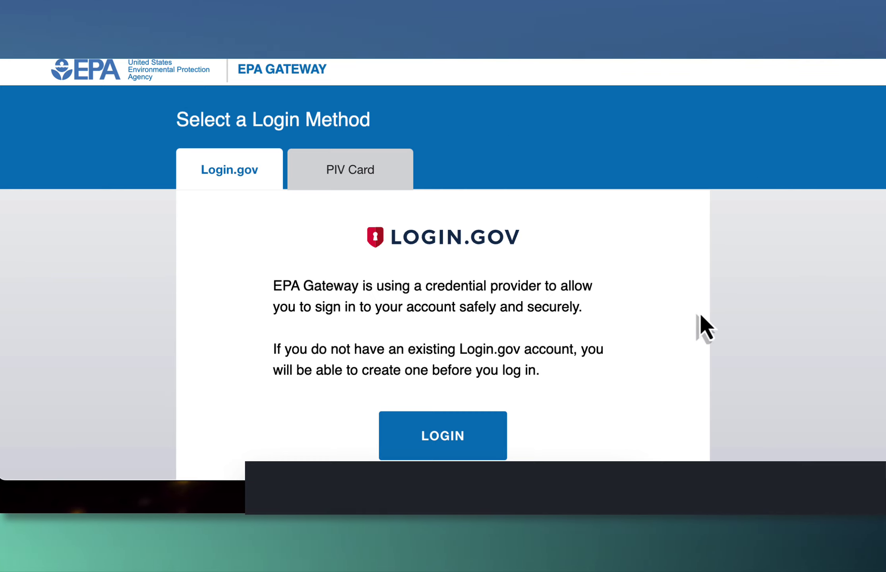
scroll(700, 316, down, 3)
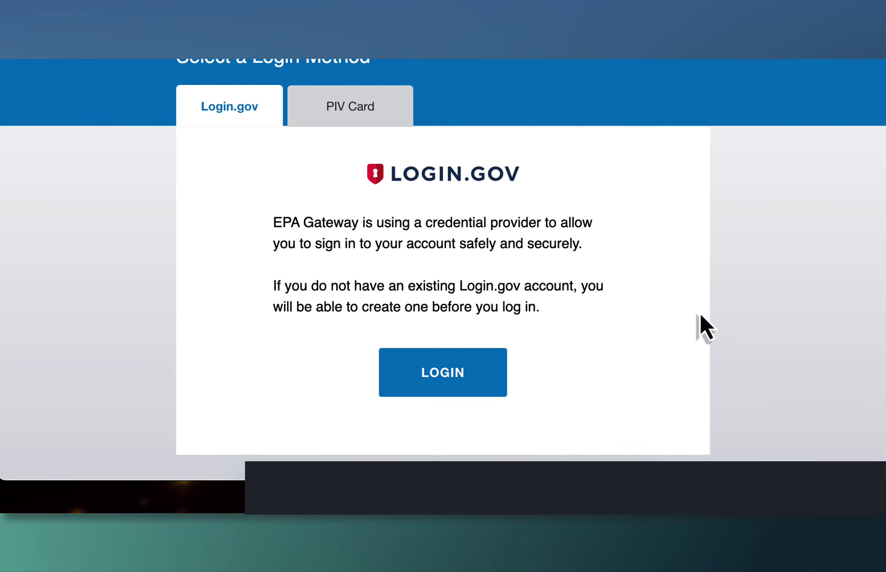
click(452, 379)
scroll(467, 304, down, 2)
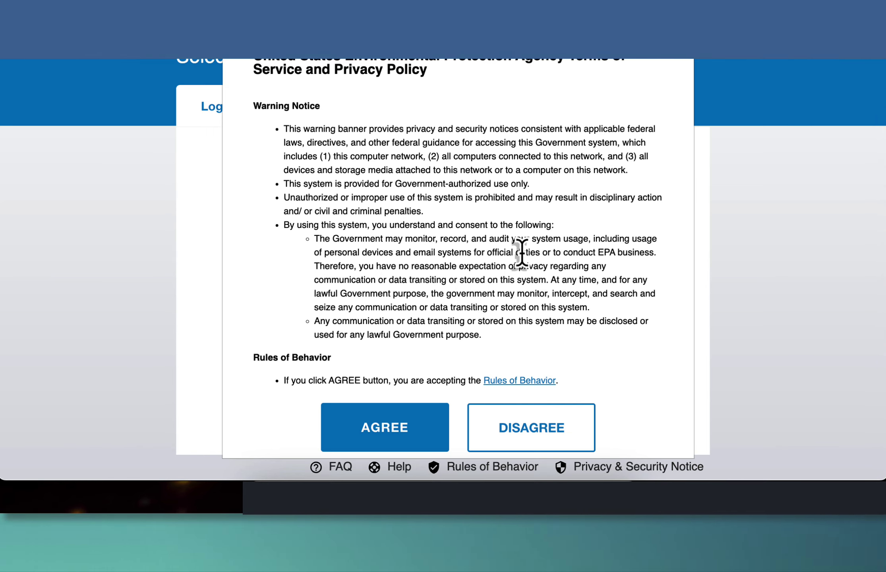
click(394, 424)
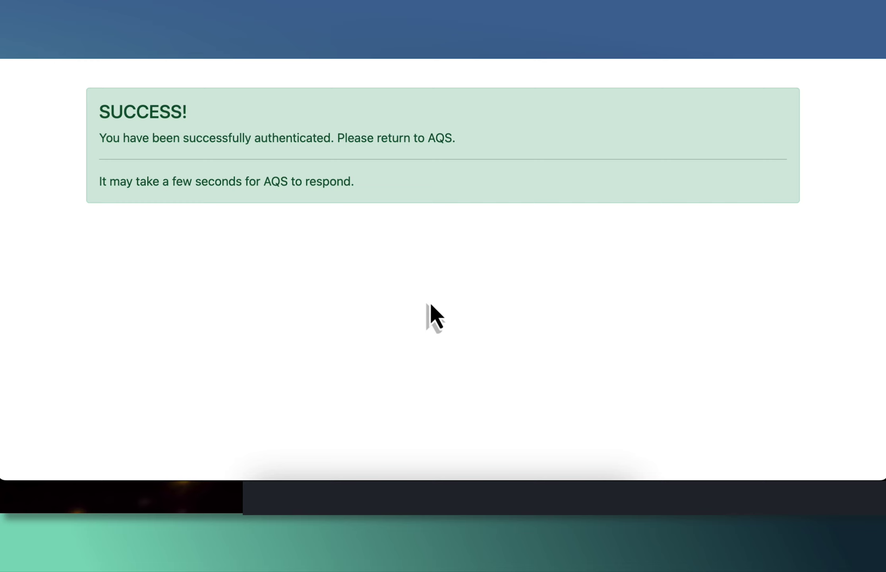
Step: Return to the AQS application, acknowledge the browser login message, and choose Screening Group Access for the session
click(573, 473)
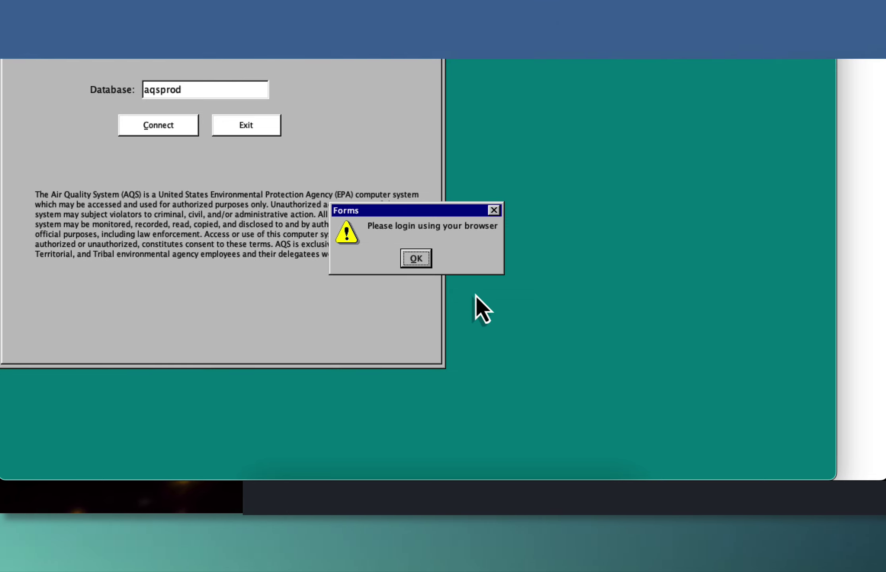
click(417, 259)
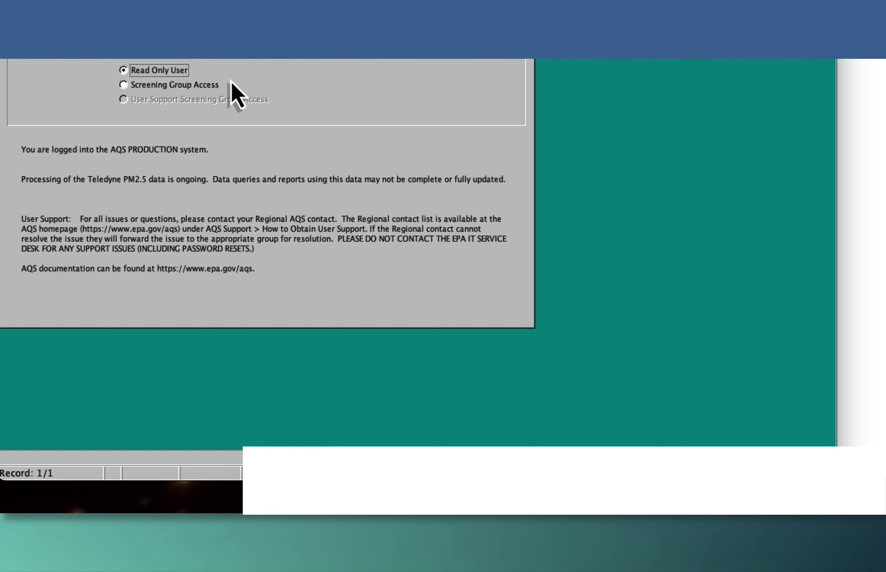
click(124, 86)
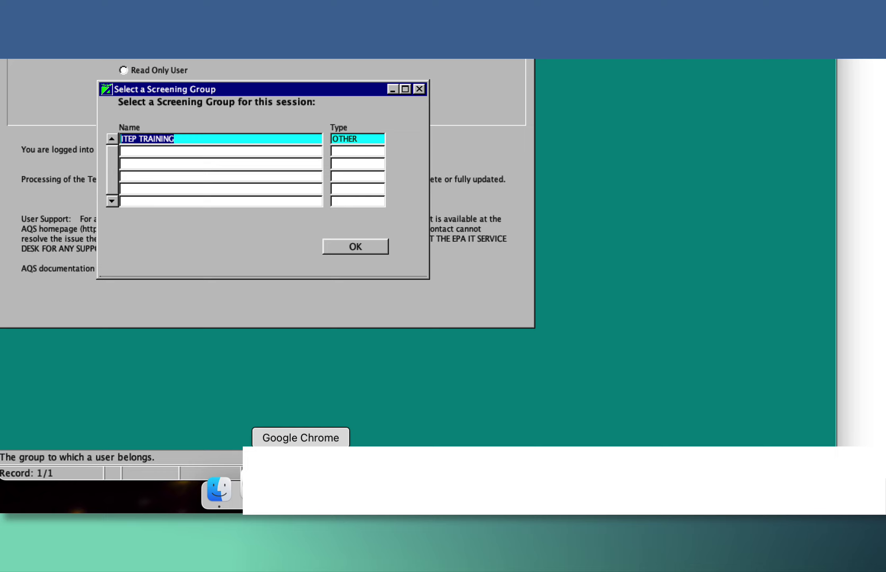
Step: Switch back to the QREST submission page in Google Chrome to compare its AQS Screening Group Name
click(301, 493)
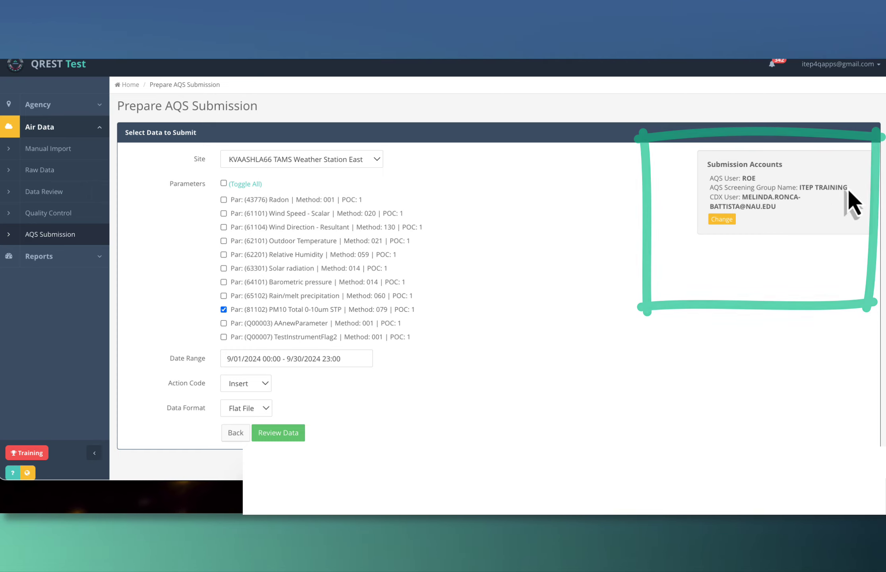
Step: Compare QREST's AQS Screening Group Name with the group offered in AQS, and confirm ITEP TRAINING for the session
drag(848, 187, 818, 194)
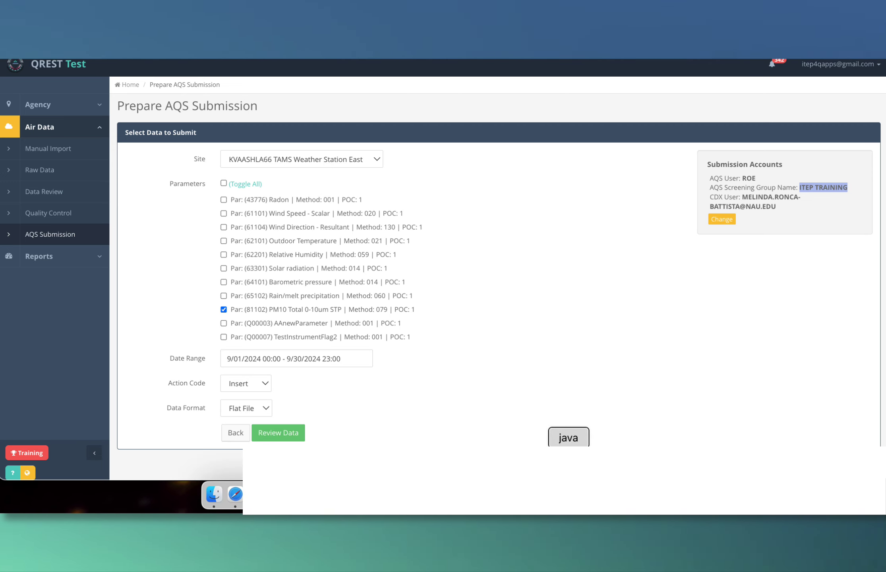
click(568, 457)
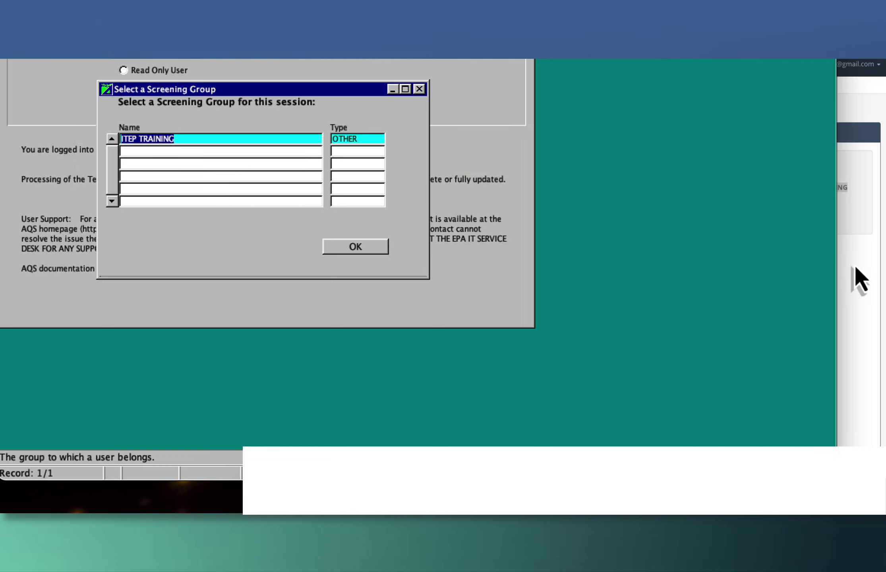
click(855, 266)
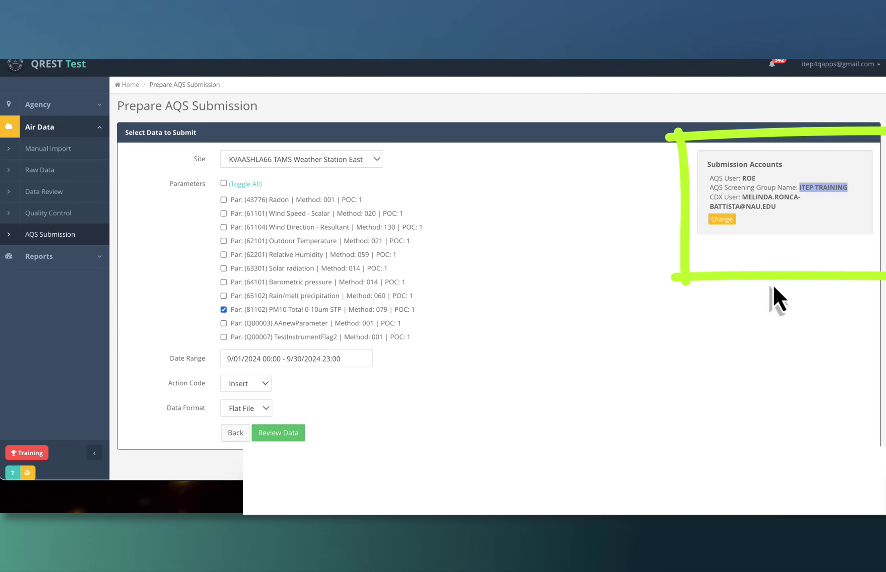
click(573, 469)
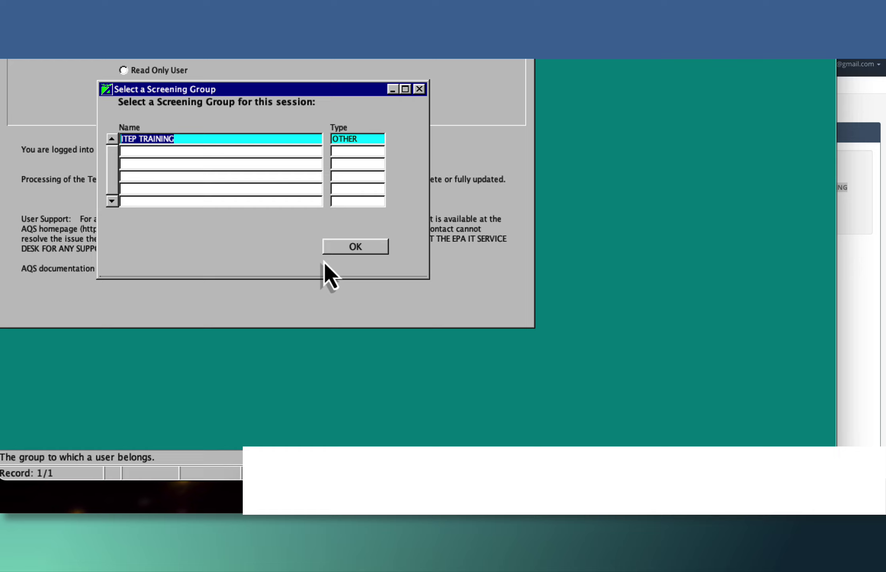
click(349, 245)
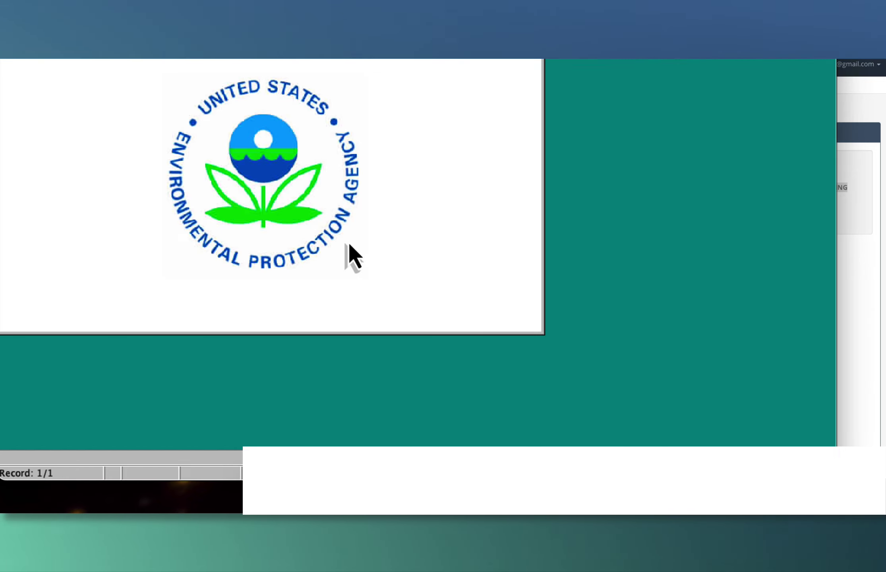
Step: Turn Tribal Mode on in AQS and open the Security form for the user account
key(alt+a)
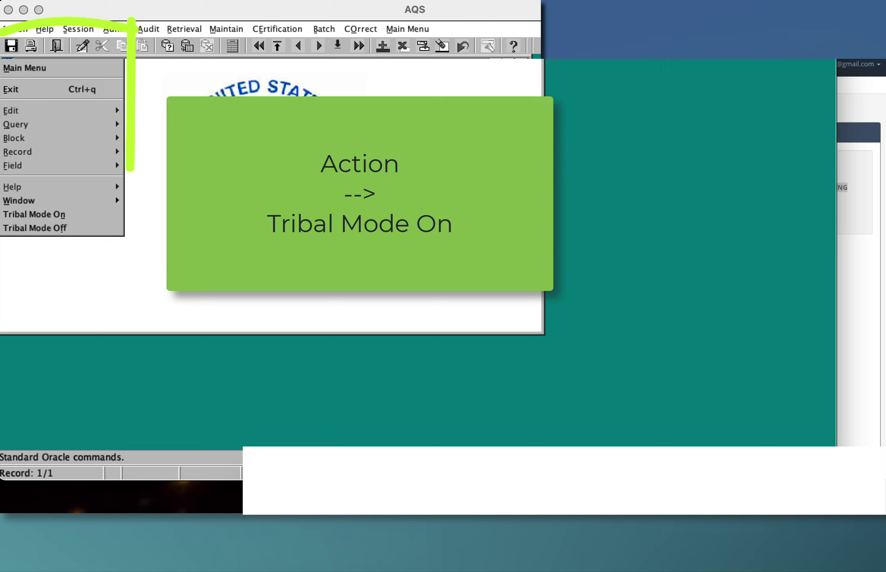
click(58, 217)
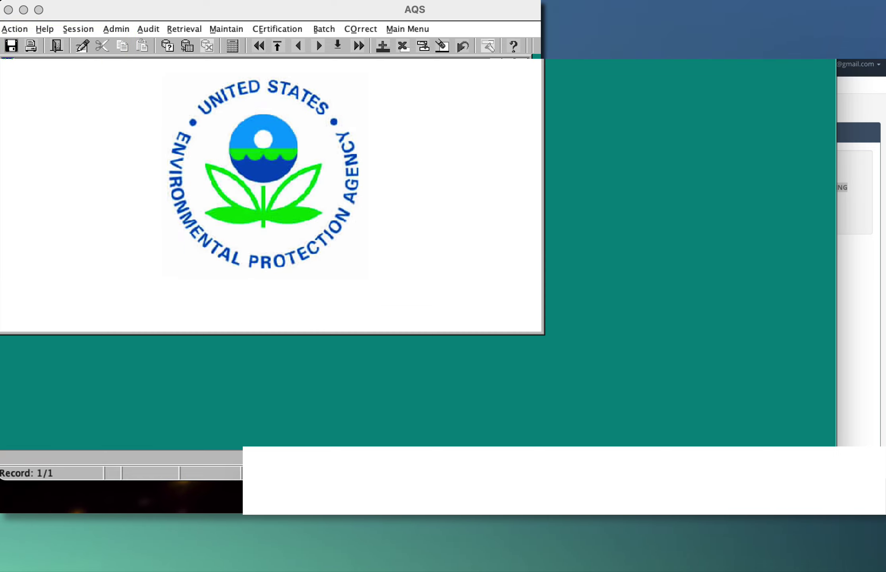
key(alt+a)
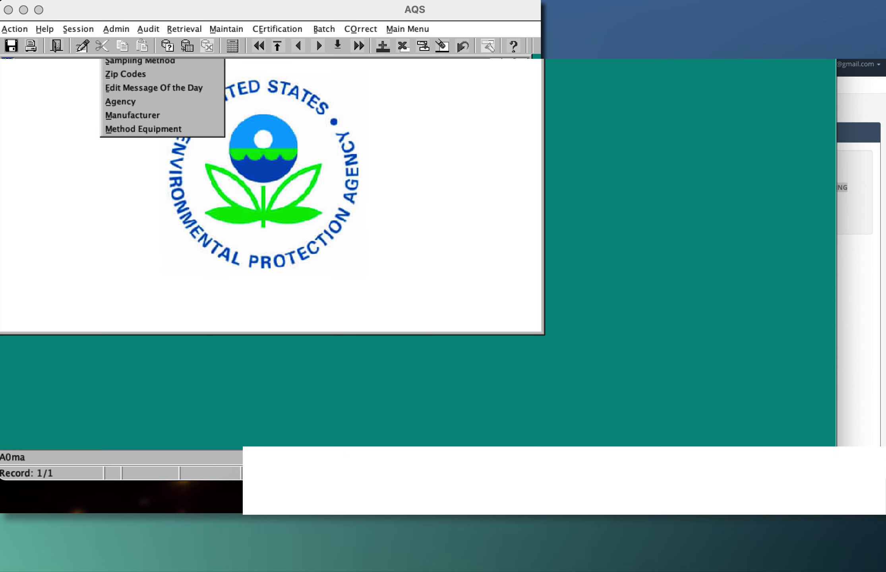
key(Right)
key(Left)
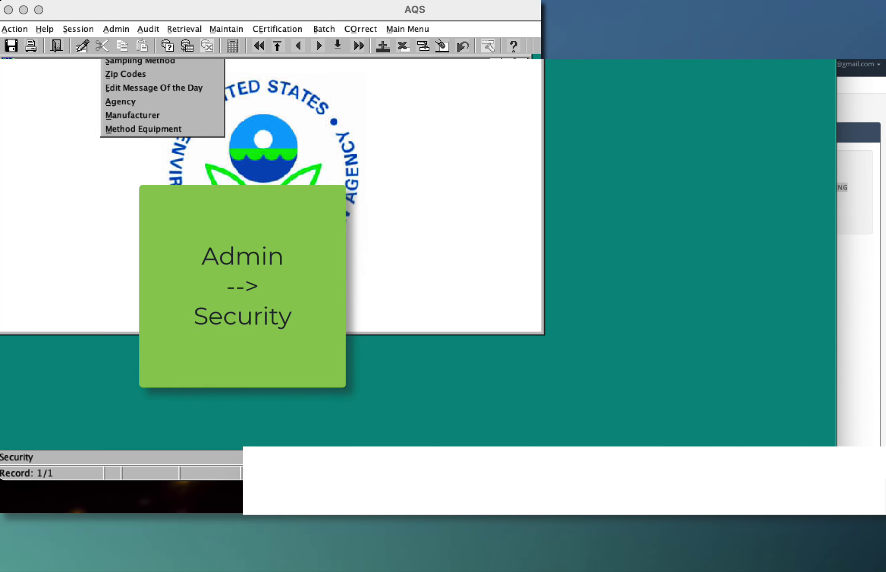
key(Return)
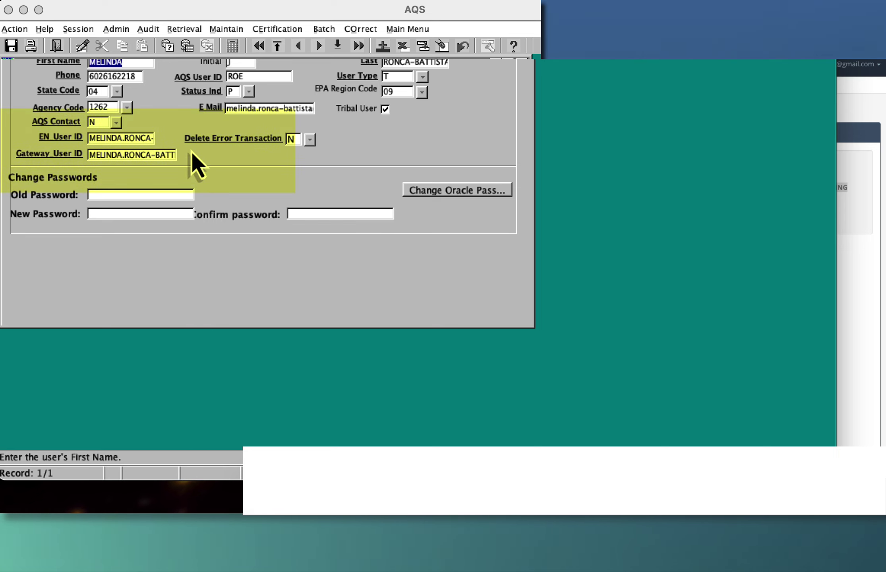
Step: Compare the Gateway User ID in the AQS security form with the CDX User shown in QREST's submission accounts
click(170, 155)
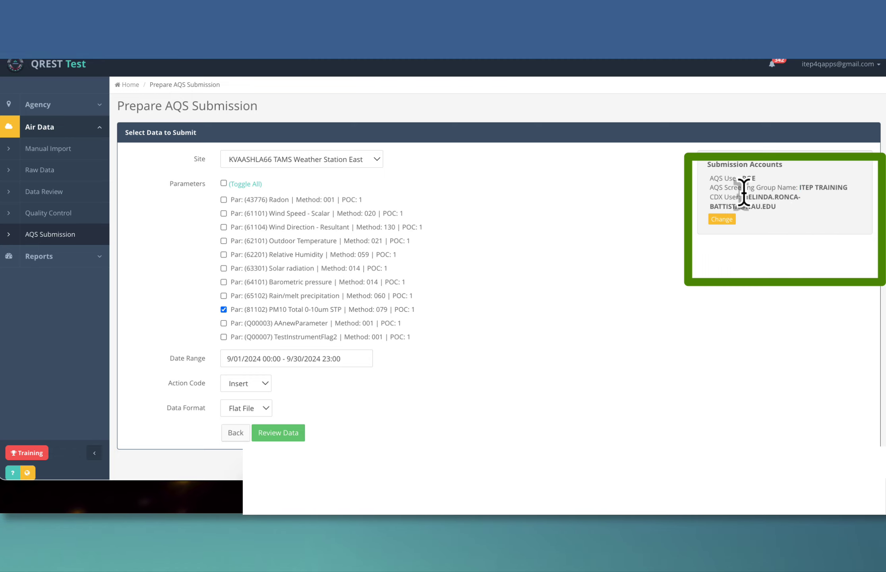
drag(743, 196, 777, 207)
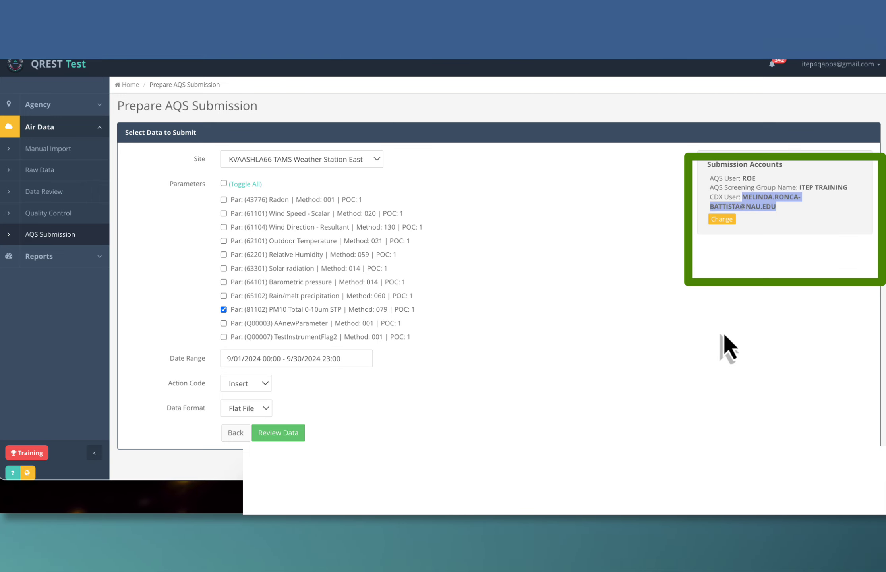
click(562, 469)
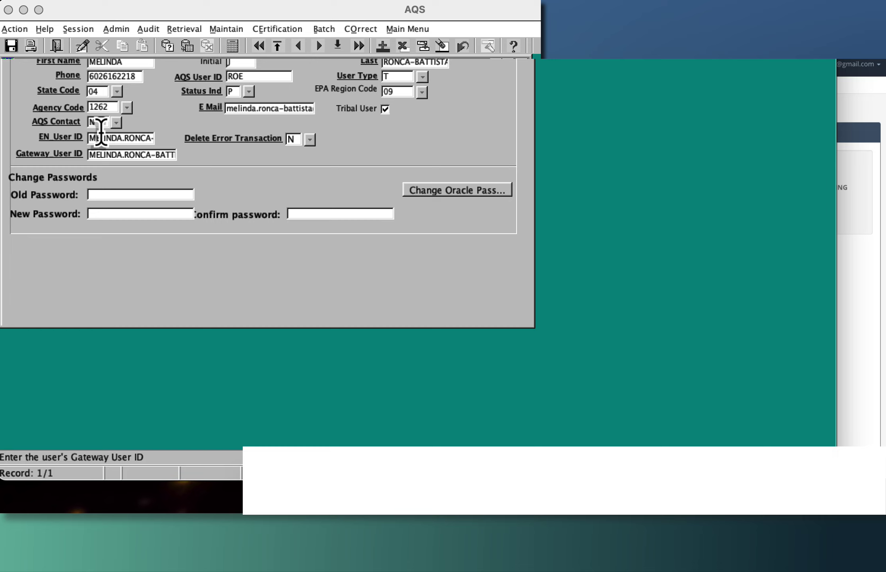
click(108, 155)
drag(89, 155, 202, 151)
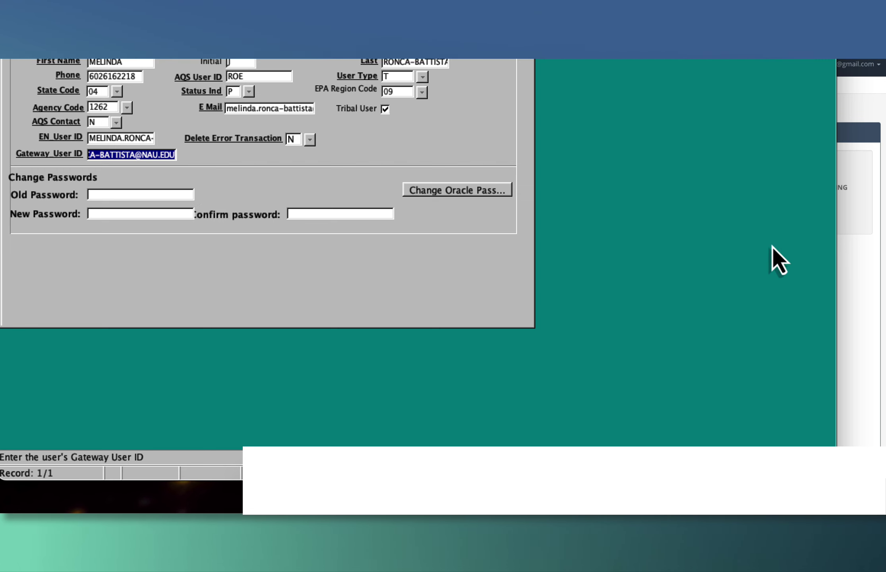
Step: Switch back to QREST and open the AQS Submission Accounts settings to examine the AQS User ID and Screening Group Name
click(857, 297)
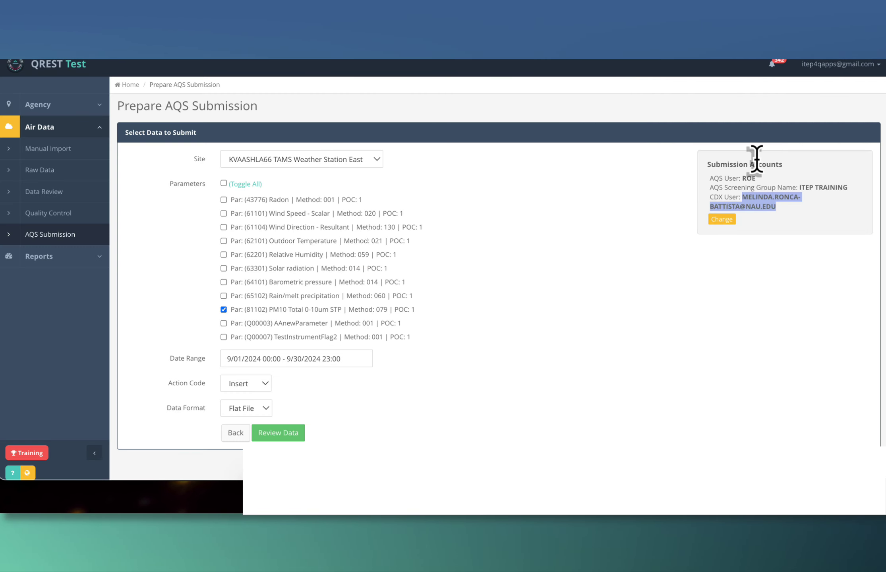
click(722, 222)
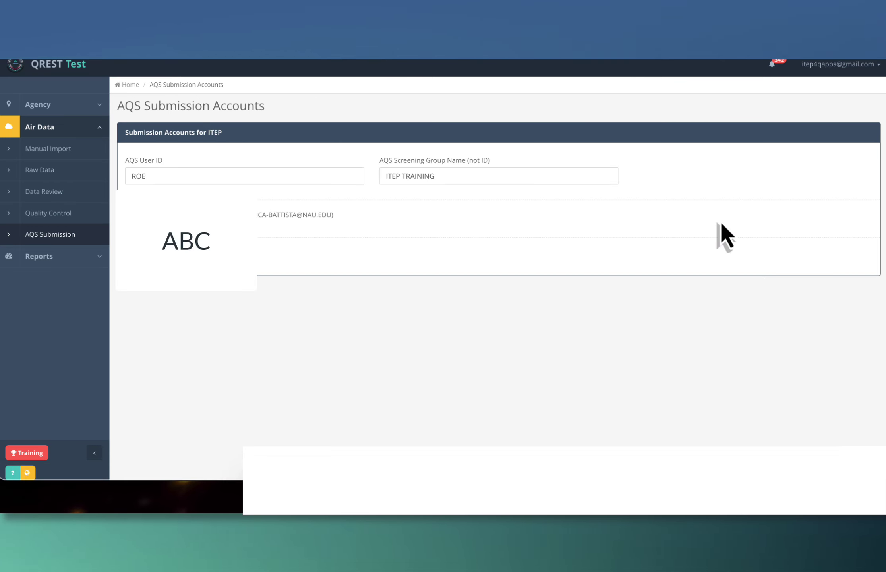
click(231, 178)
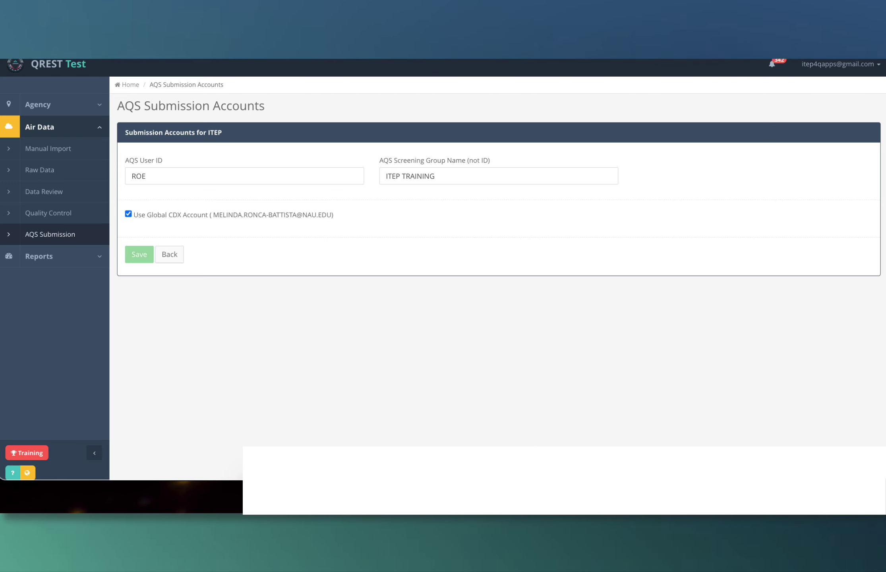
Step: Switch to AQS and review the EN User ID and Gateway User ID in the Security form
click(574, 444)
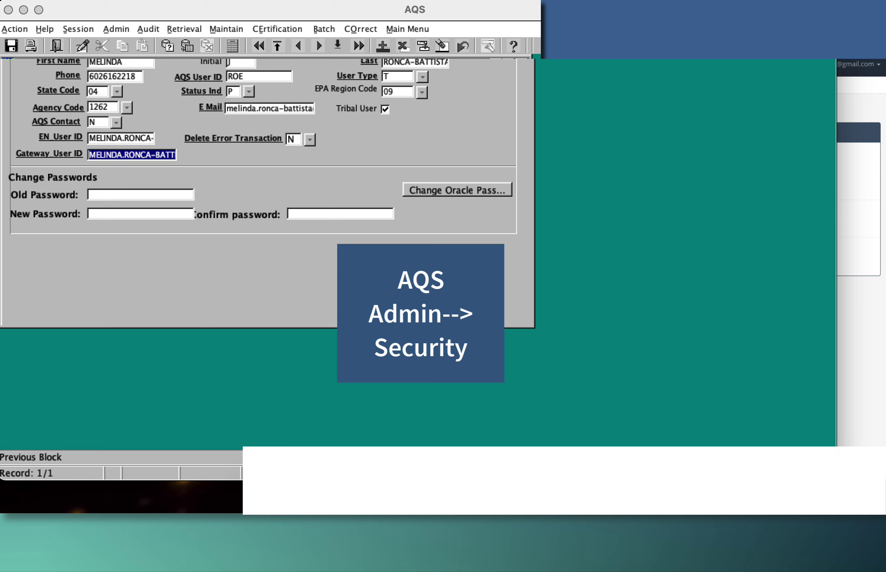
key(alt+a)
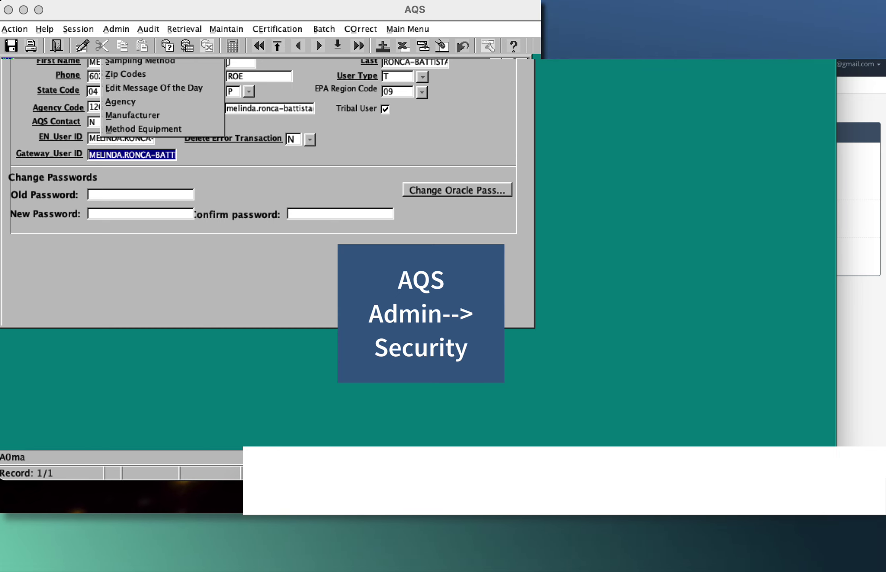
key(Escape)
key(Tab)
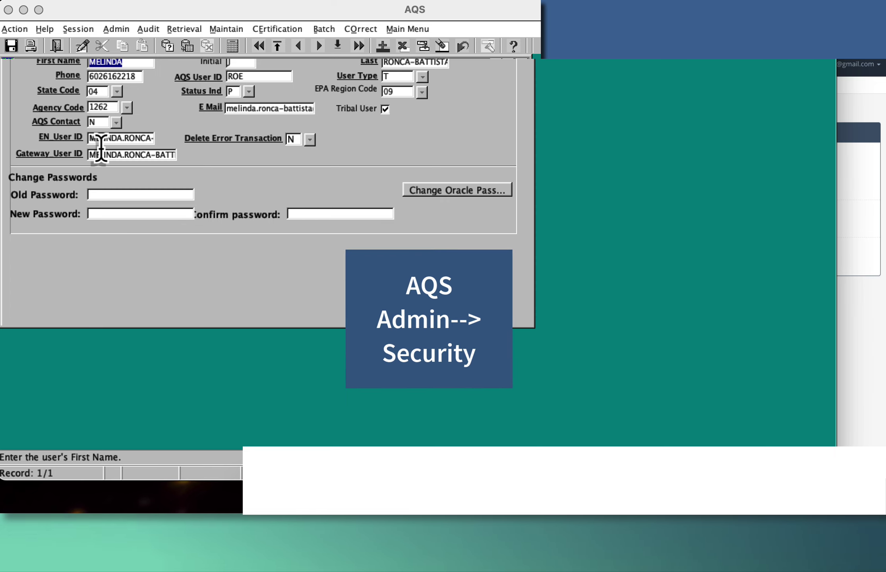
Step: Switch back to QREST and toggle Use Global CDX Account off and on to inspect the separate CDX user ID and password fields
click(855, 334)
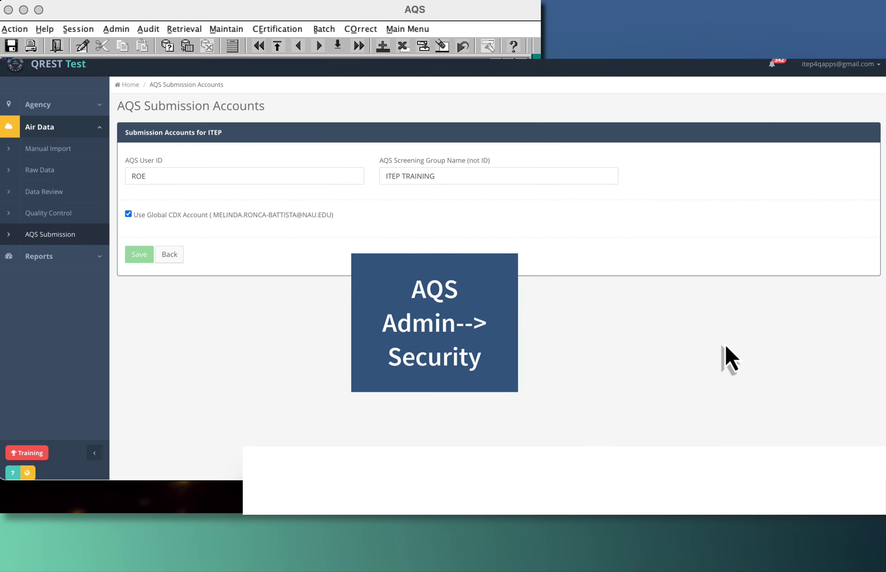
click(128, 215)
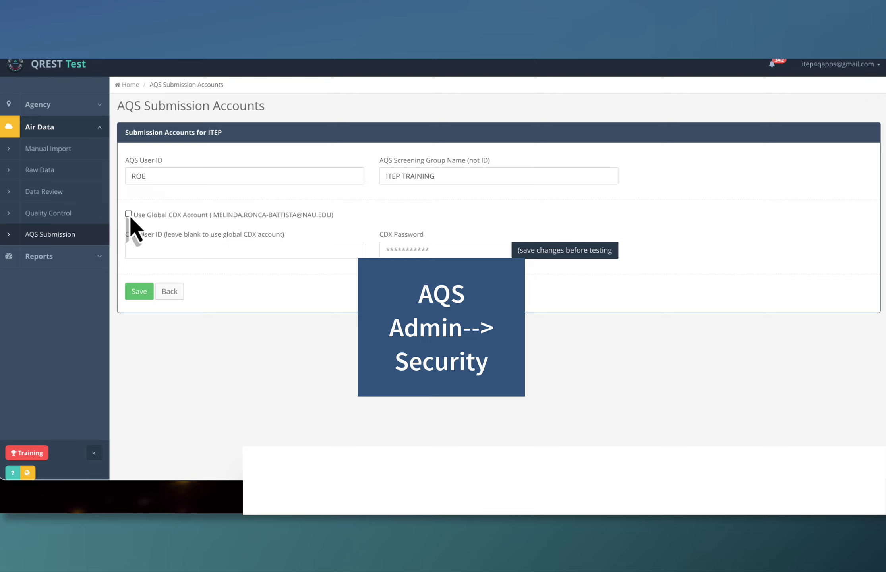
click(132, 250)
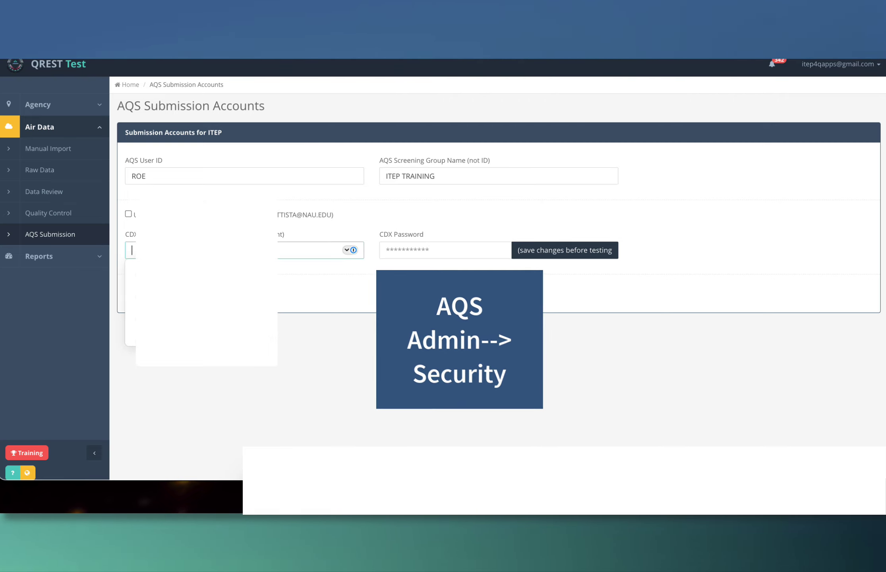
click(373, 215)
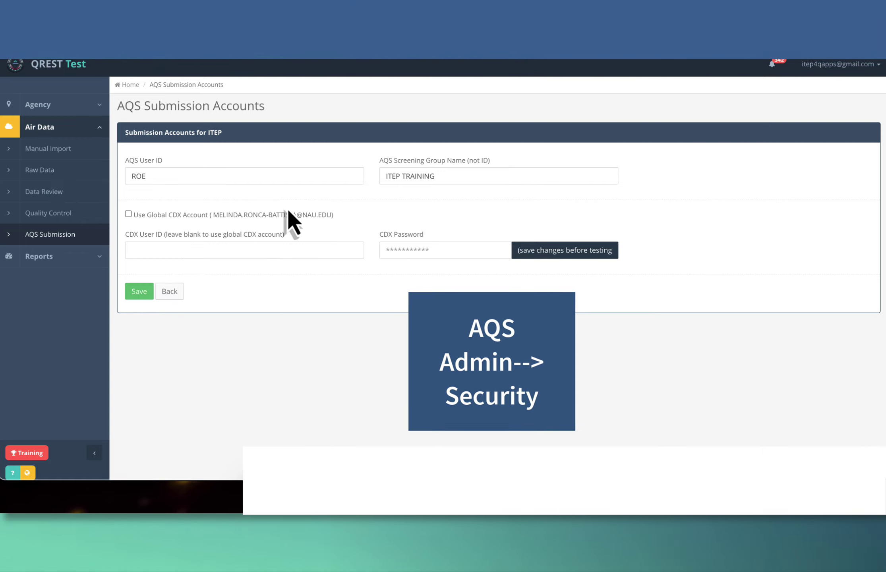
click(129, 214)
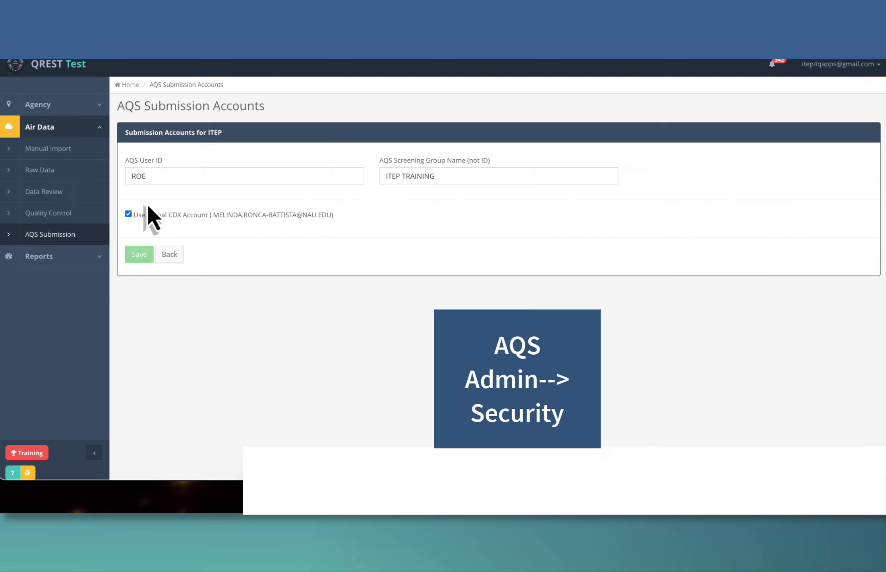
click(128, 214)
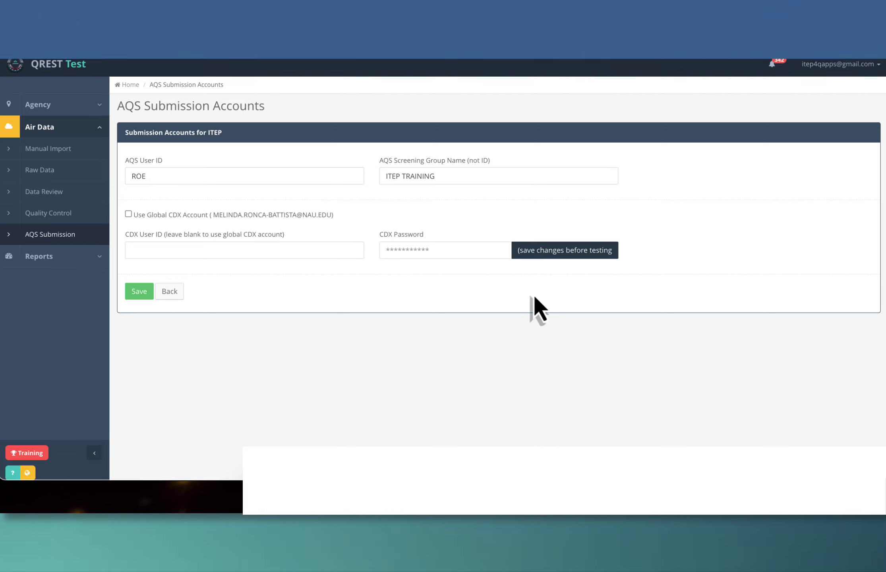
click(128, 214)
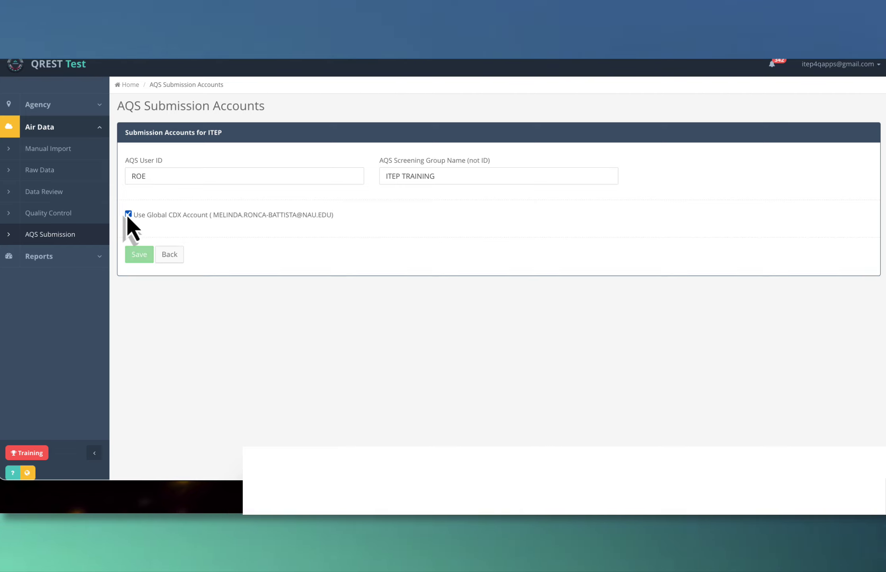
Step: Return to Prepare AQS Submission and check the submission accounts for the site 1030 Fort McDowell/Yuma Frank
click(177, 253)
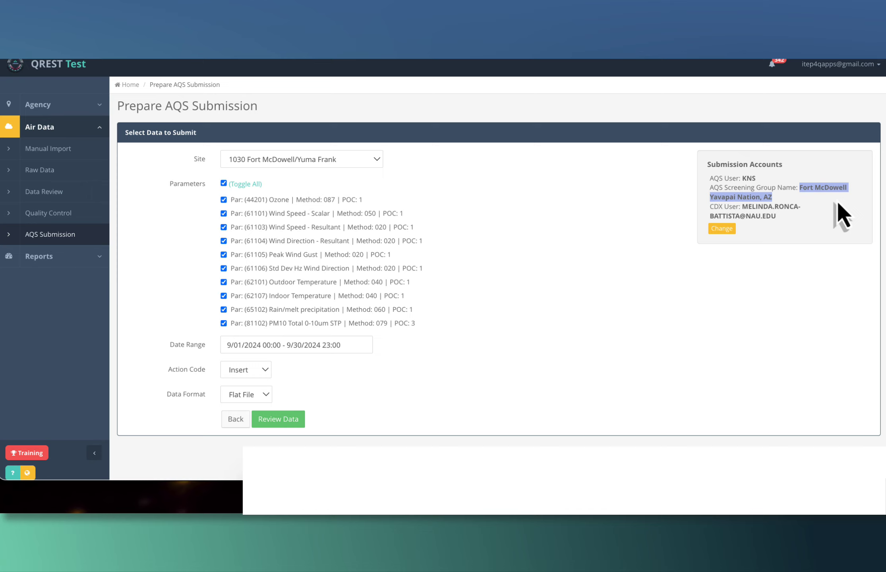
click(682, 290)
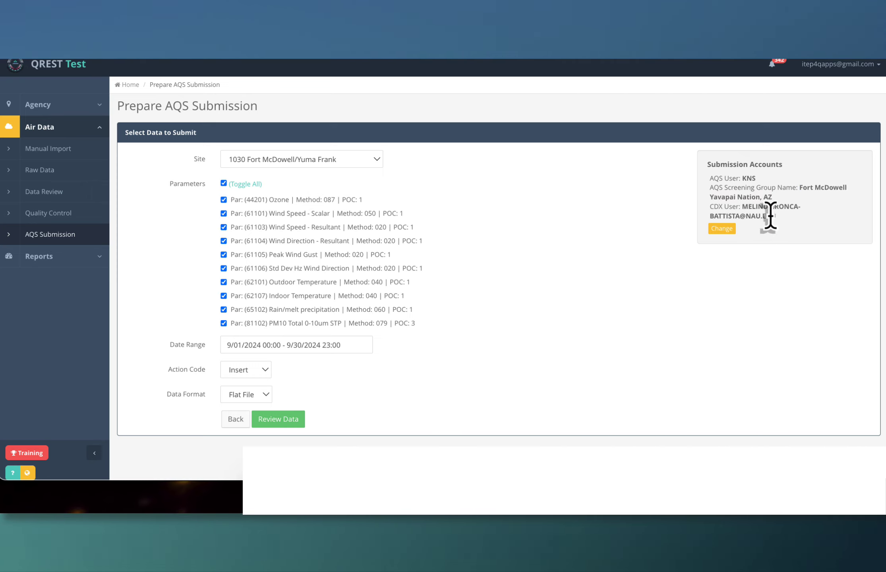